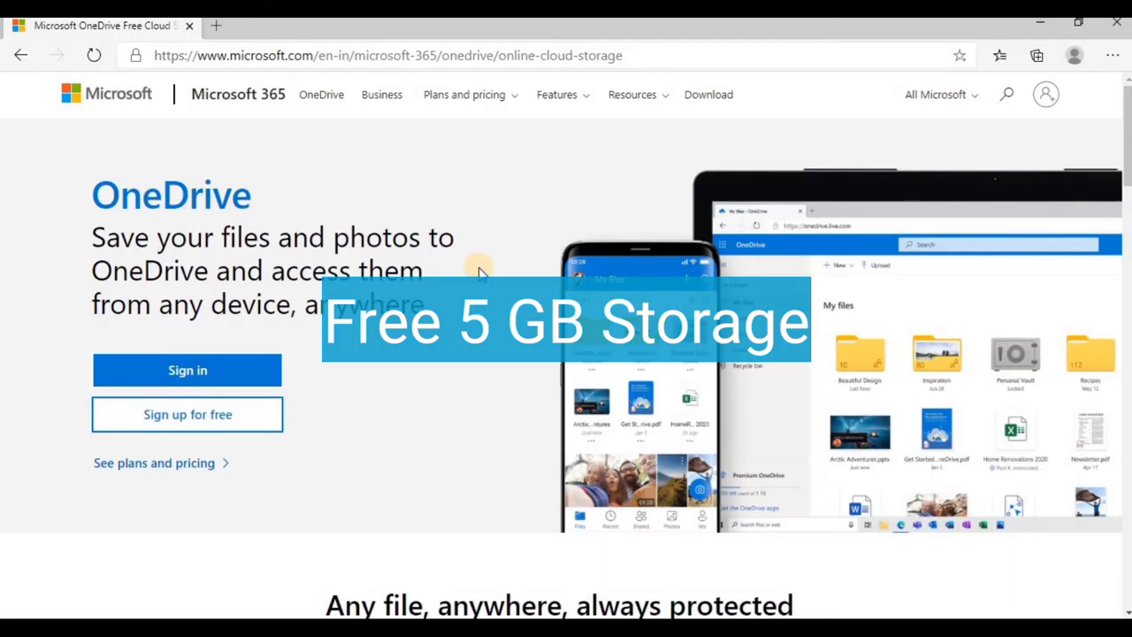
Step: Open the OneDrive download page on the Microsoft site, download OneDrive for Windows and close the browser
{"action": "scroll", "coordinate": [478, 269], "scroll_direction": "down", "scroll_amount": 4}
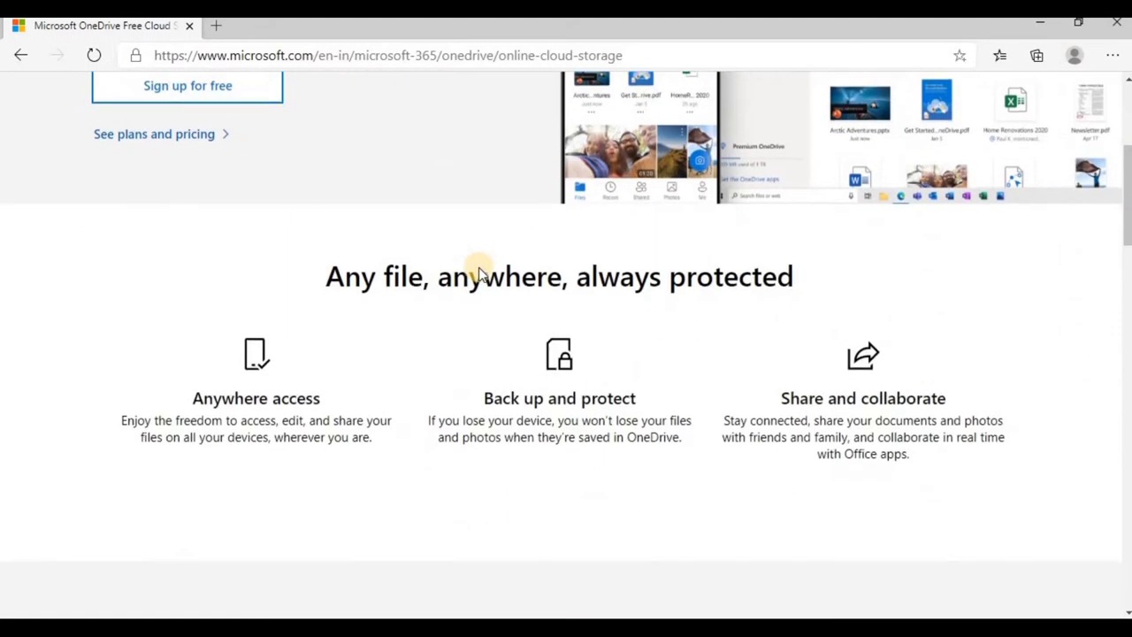
{"action": "scroll", "coordinate": [480, 268], "scroll_direction": "up", "scroll_amount": 4}
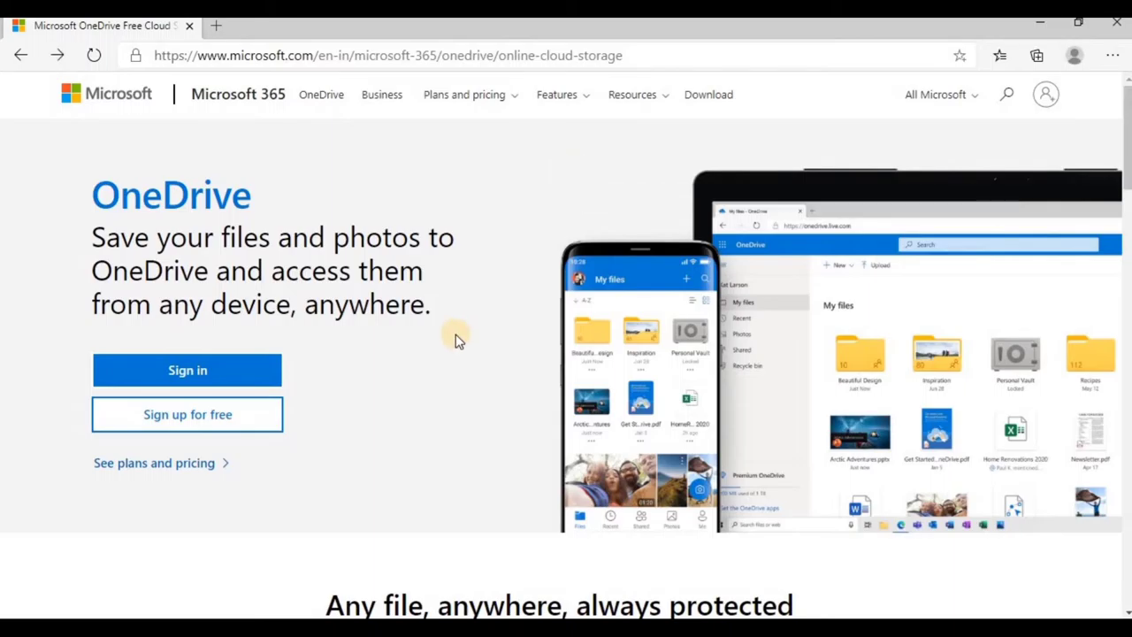
{"action": "left_click", "coordinate": [719, 99]}
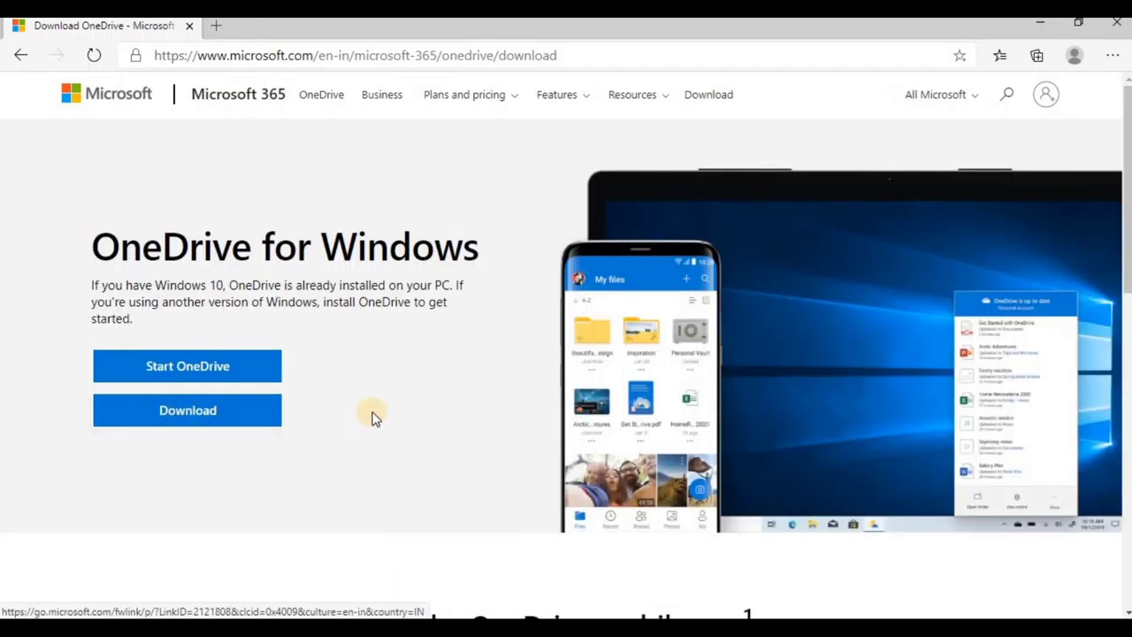
{"action": "scroll", "coordinate": [371, 417], "scroll_direction": "down", "scroll_amount": 2}
{"action": "scroll", "coordinate": [371, 418], "scroll_direction": "down", "scroll_amount": 3}
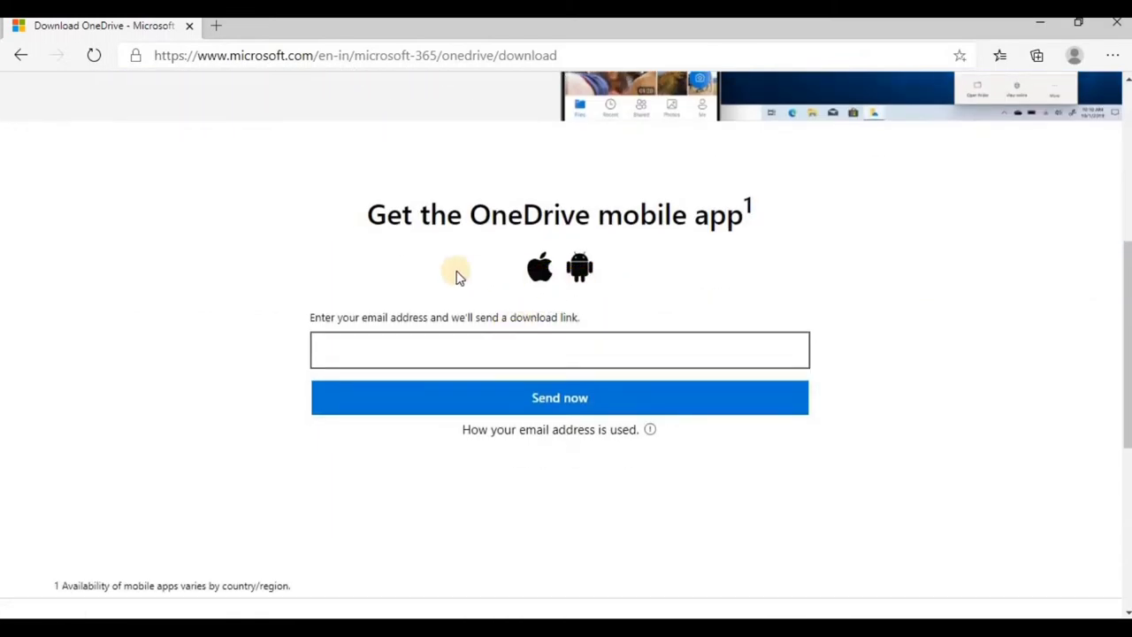
{"action": "scroll", "coordinate": [311, 244], "scroll_direction": "up", "scroll_amount": 5}
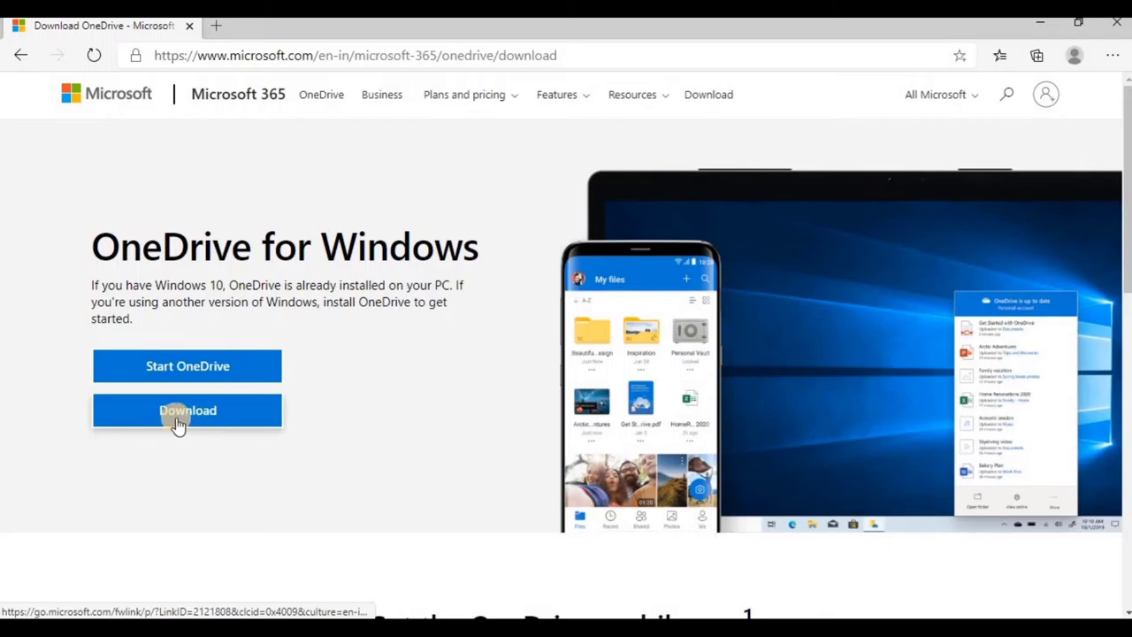
{"action": "left_click", "coordinate": [216, 418]}
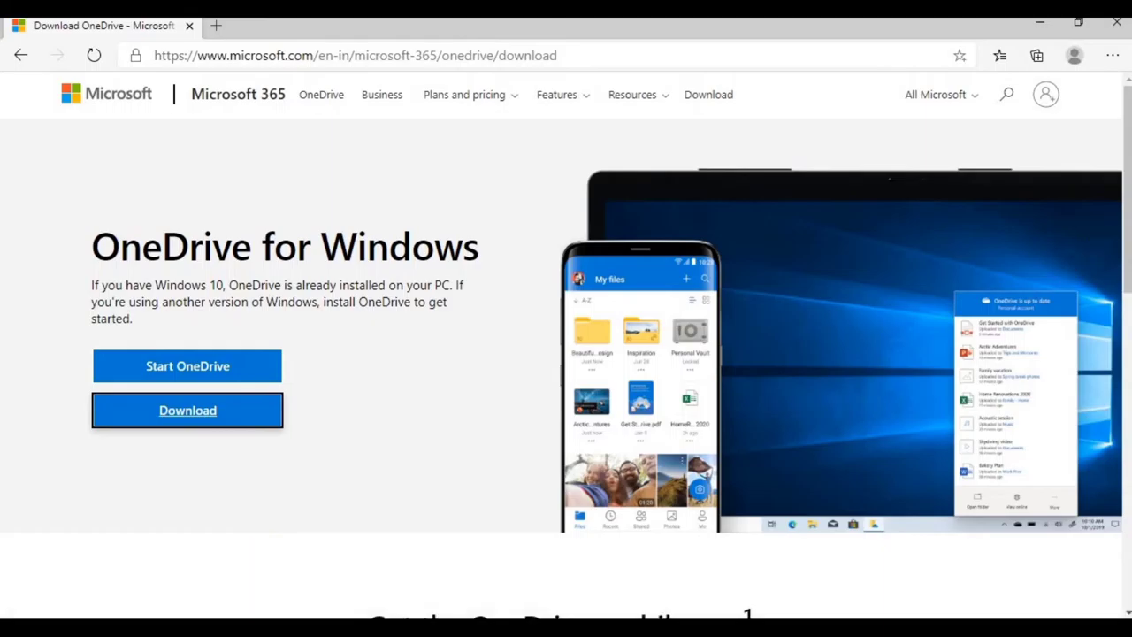
{"action": "left_click", "coordinate": [1116, 23]}
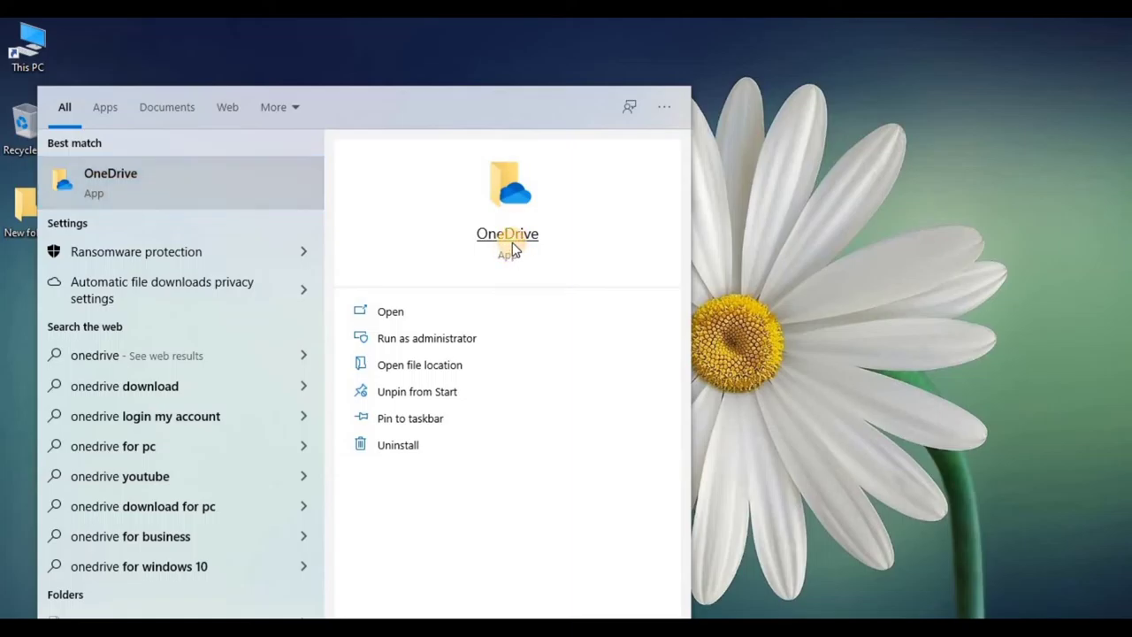
Step: Launch the OneDrive desktop app and begin the account sign-in in its setup window
{"action": "left_click", "coordinate": [512, 242]}
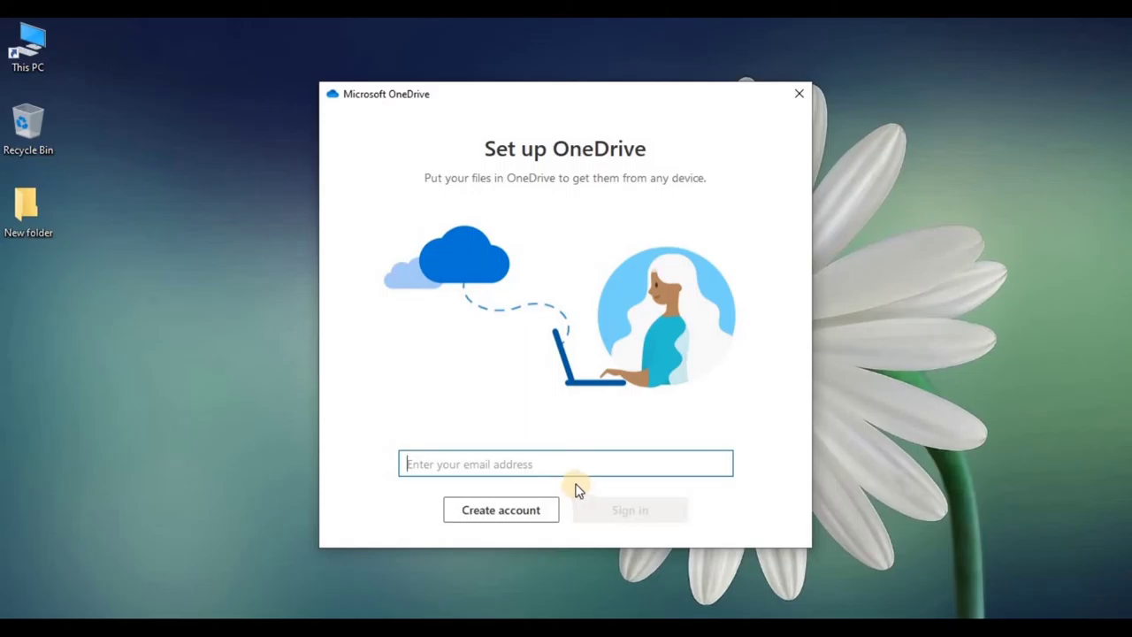
{"action": "left_click", "coordinate": [527, 518]}
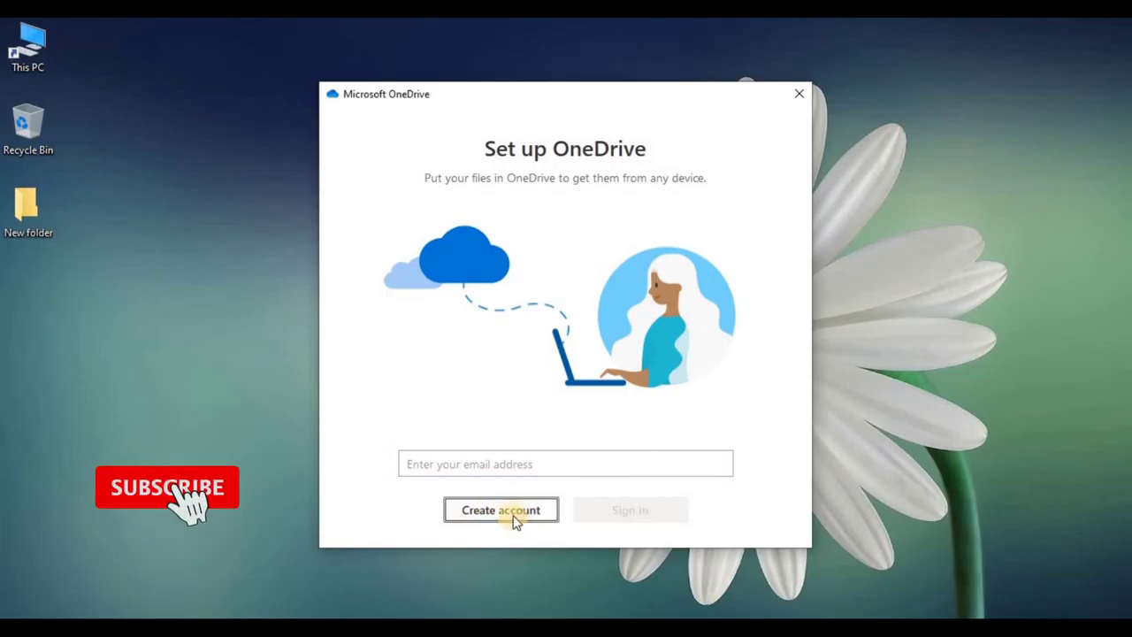
{"action": "left_click", "coordinate": [632, 467]}
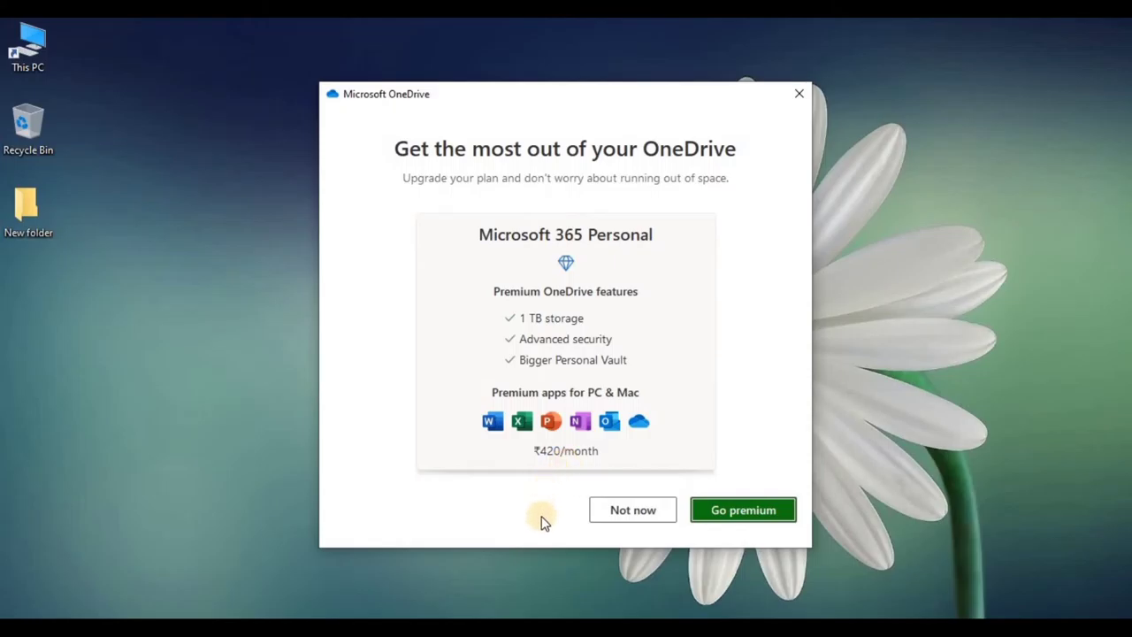
Step: Decline the premium plan, finish the OneDrive introduction without getting the mobile app, and open the OneDrive folder
{"action": "left_click", "coordinate": [641, 516]}
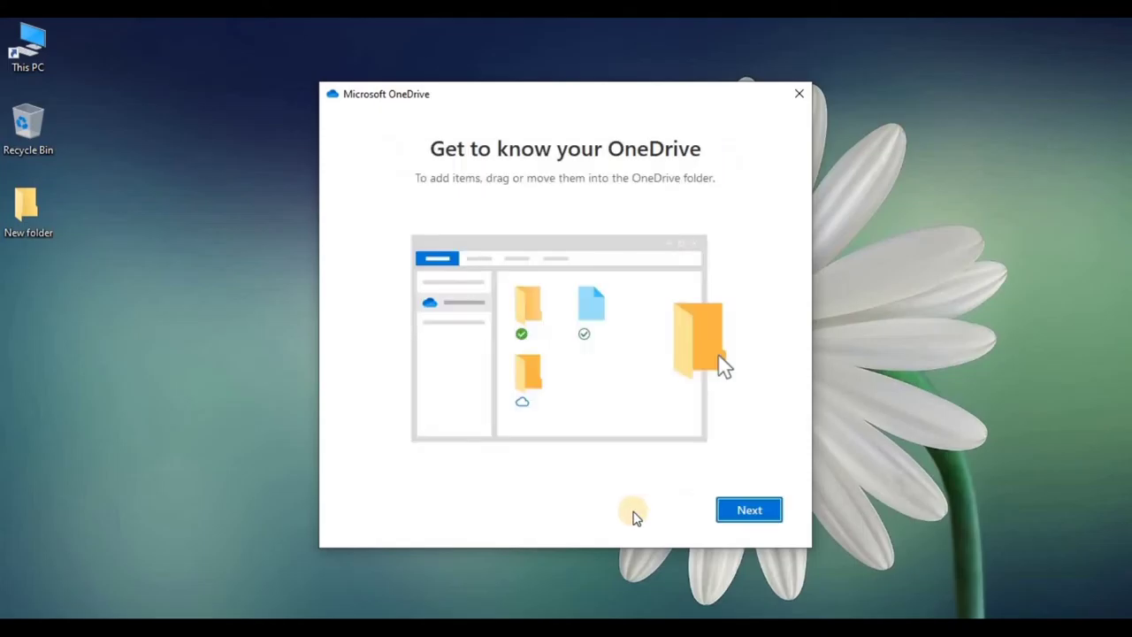
{"action": "left_click", "coordinate": [759, 513]}
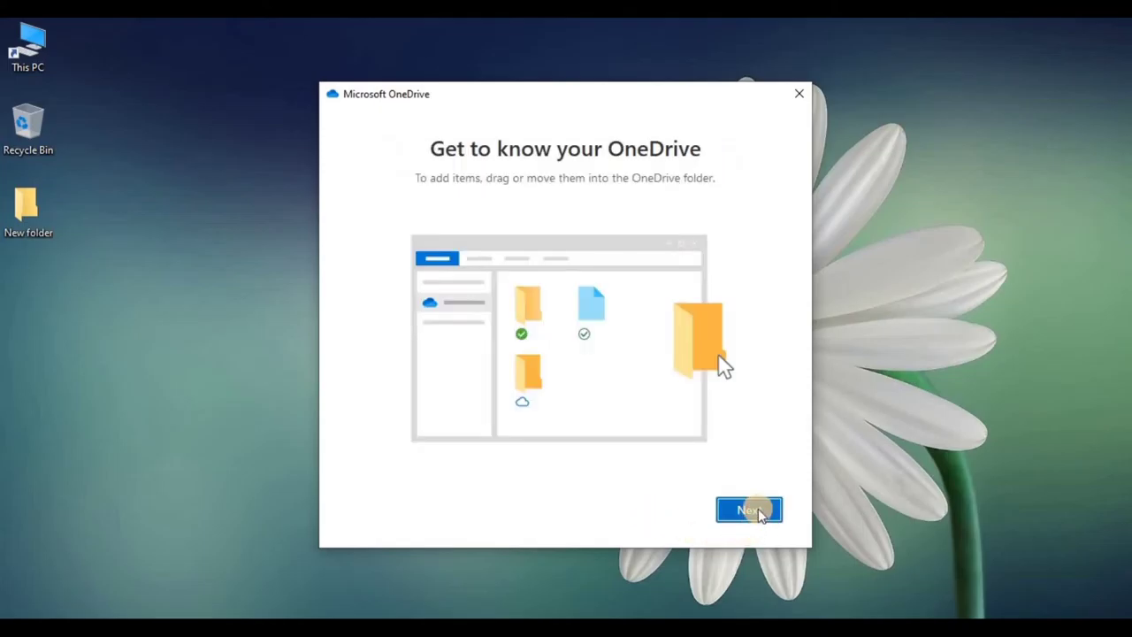
{"action": "left_click", "coordinate": [771, 513]}
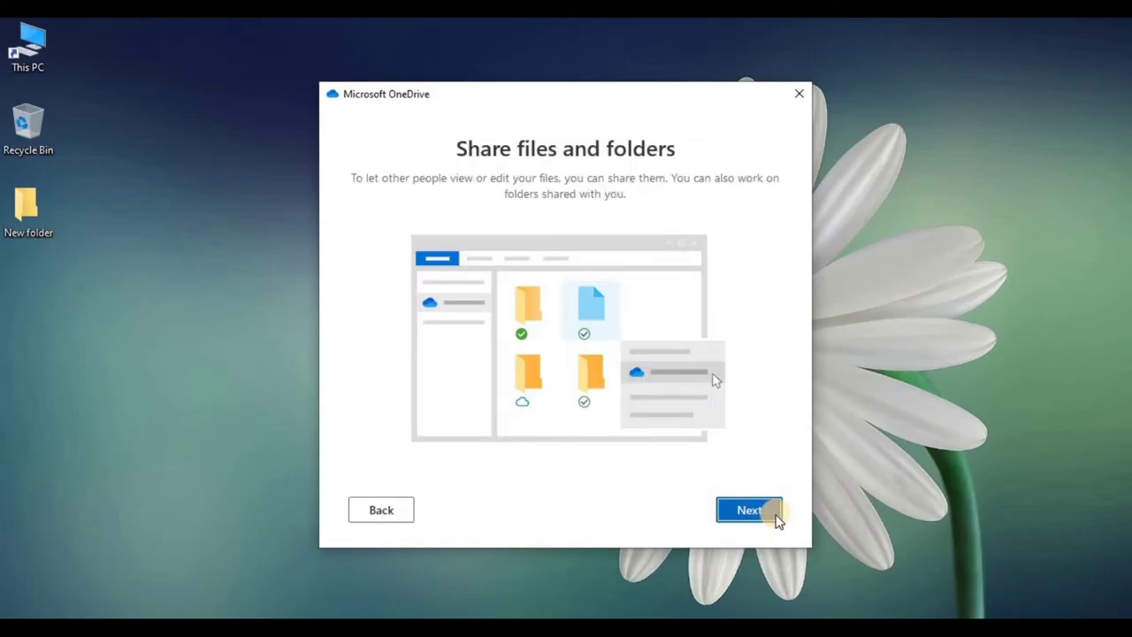
{"action": "left_click", "coordinate": [776, 518]}
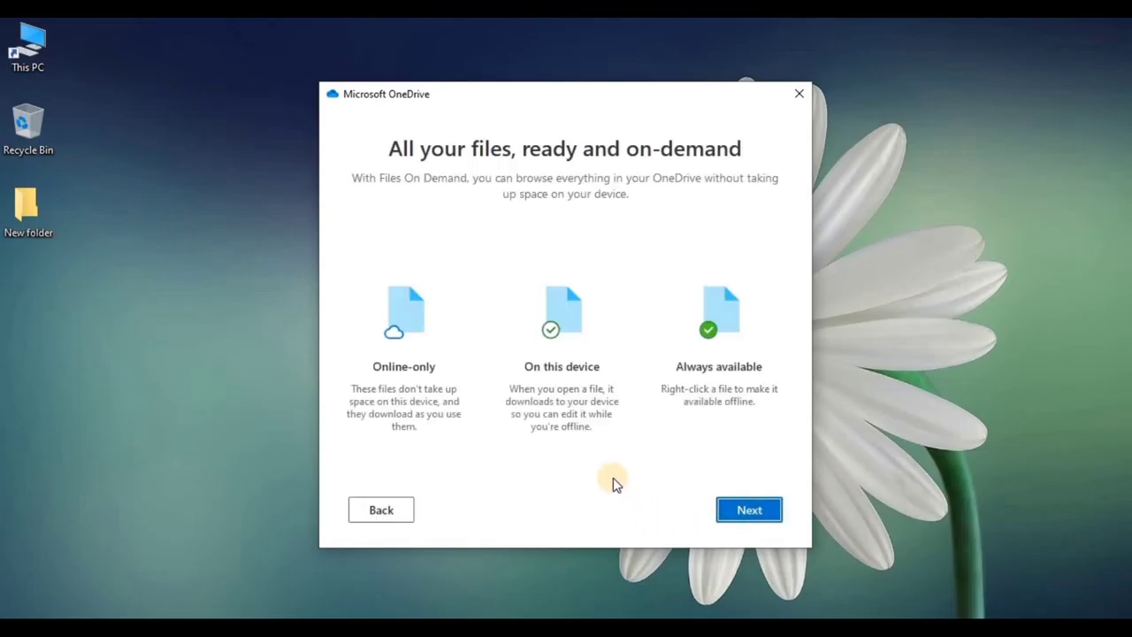
{"action": "left_click", "coordinate": [762, 508]}
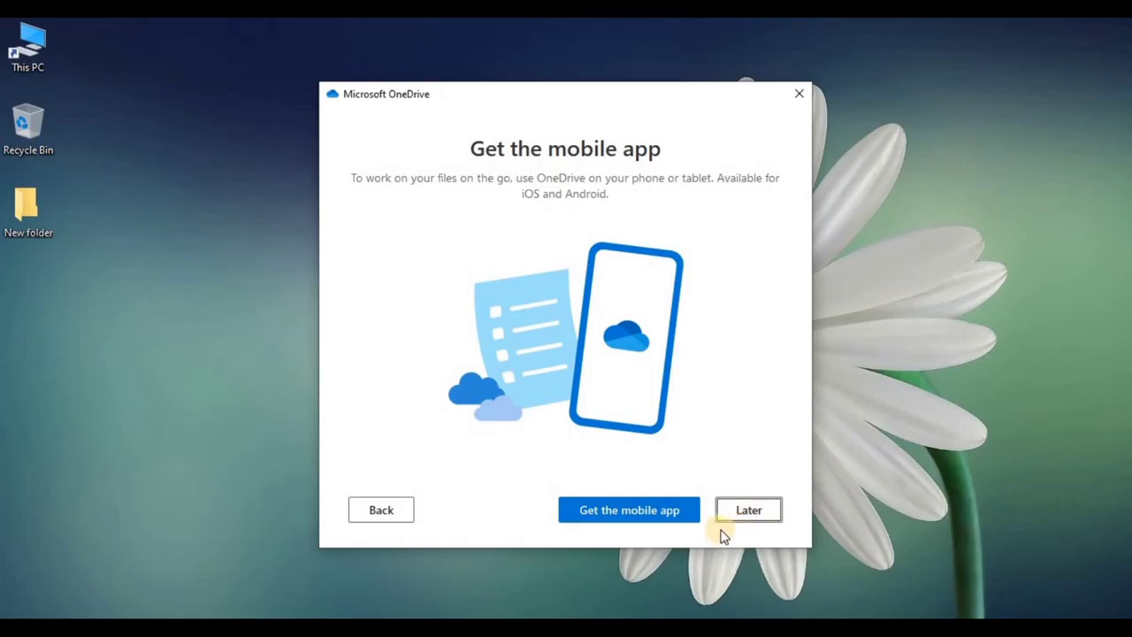
{"action": "left_click", "coordinate": [747, 508]}
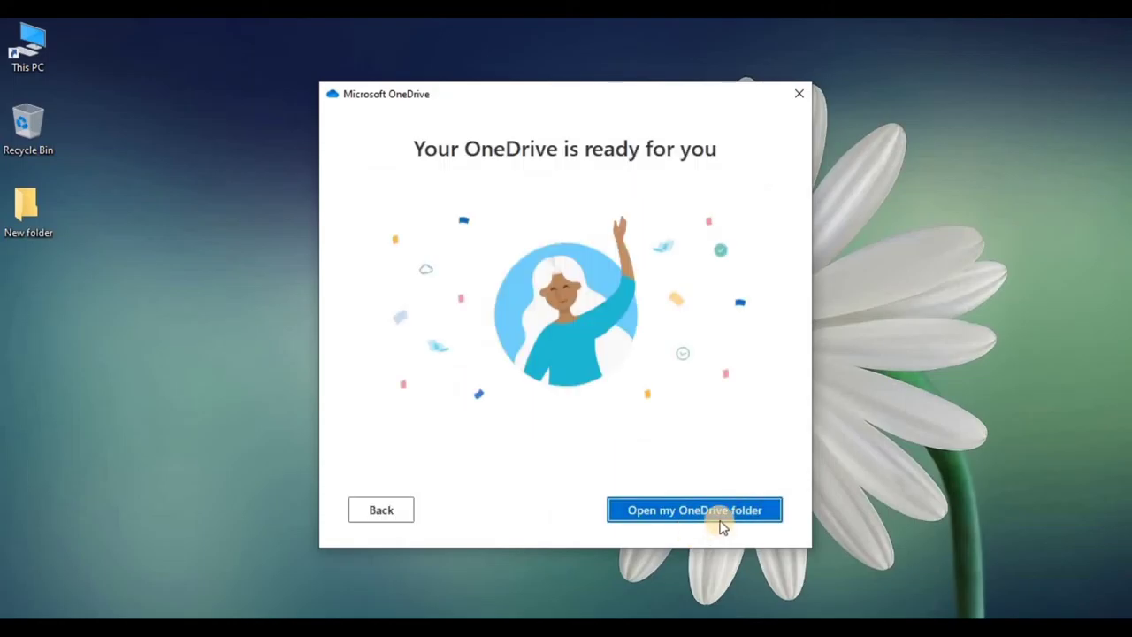
{"action": "left_click", "coordinate": [776, 513]}
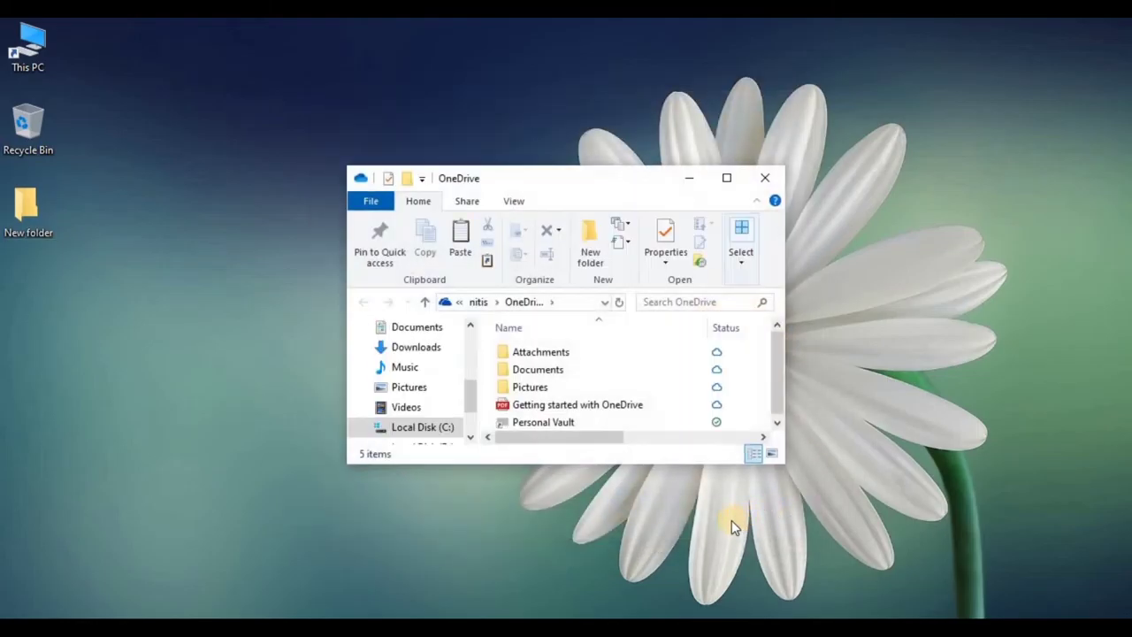
Step: Maximize the OneDrive folder window and look into its Pictures and Documents folders
{"action": "left_click", "coordinate": [726, 178]}
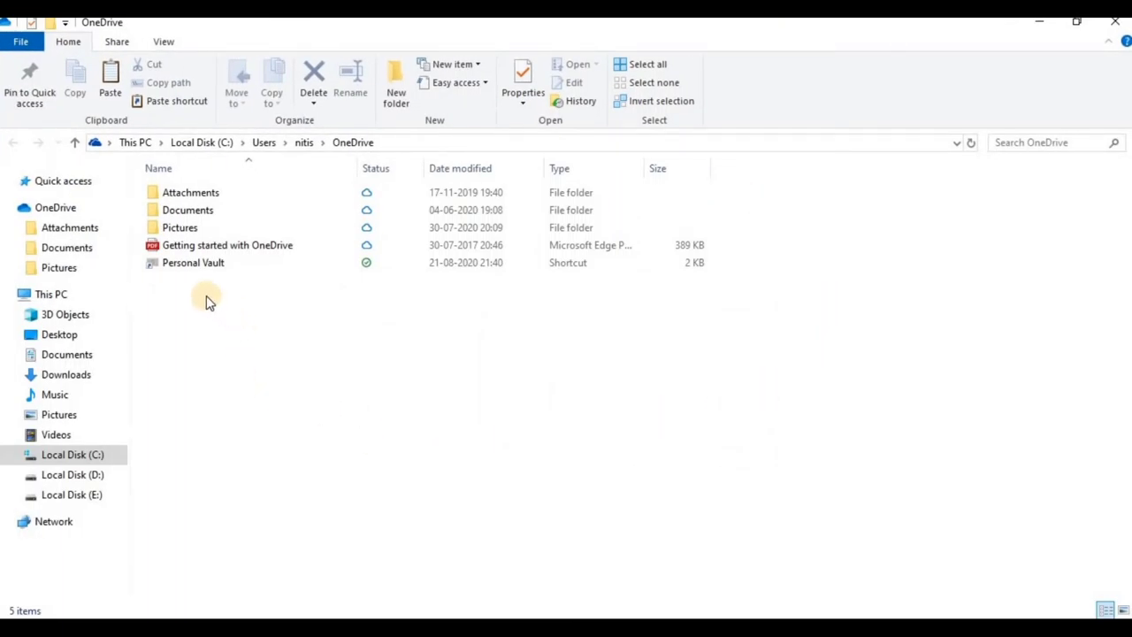
{"action": "double_click", "coordinate": [204, 227]}
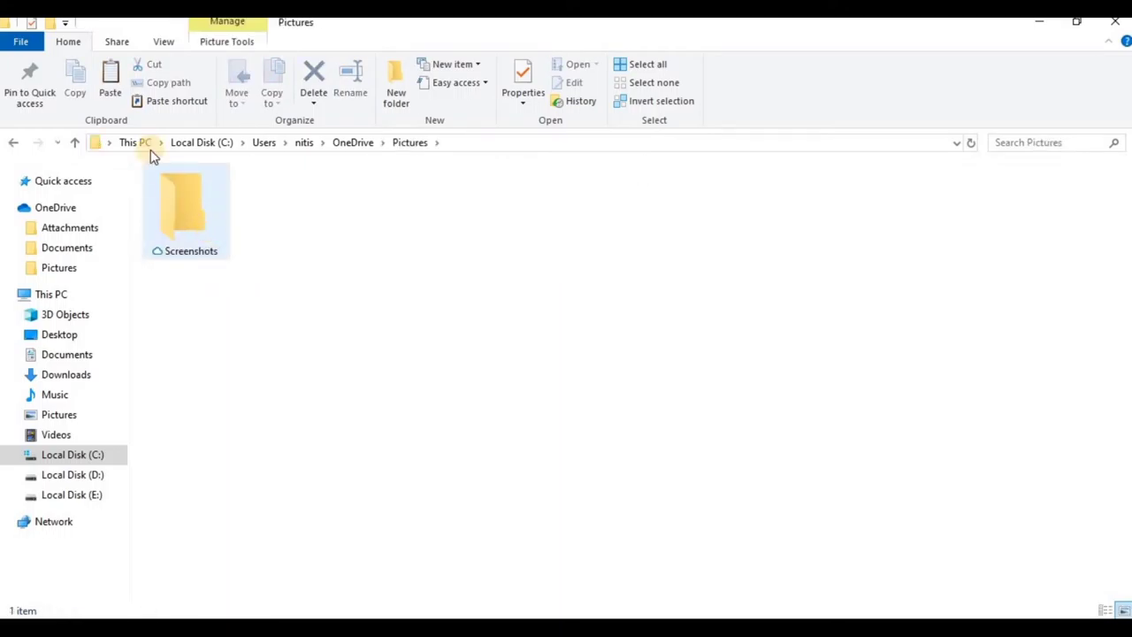
{"action": "left_click", "coordinate": [13, 141]}
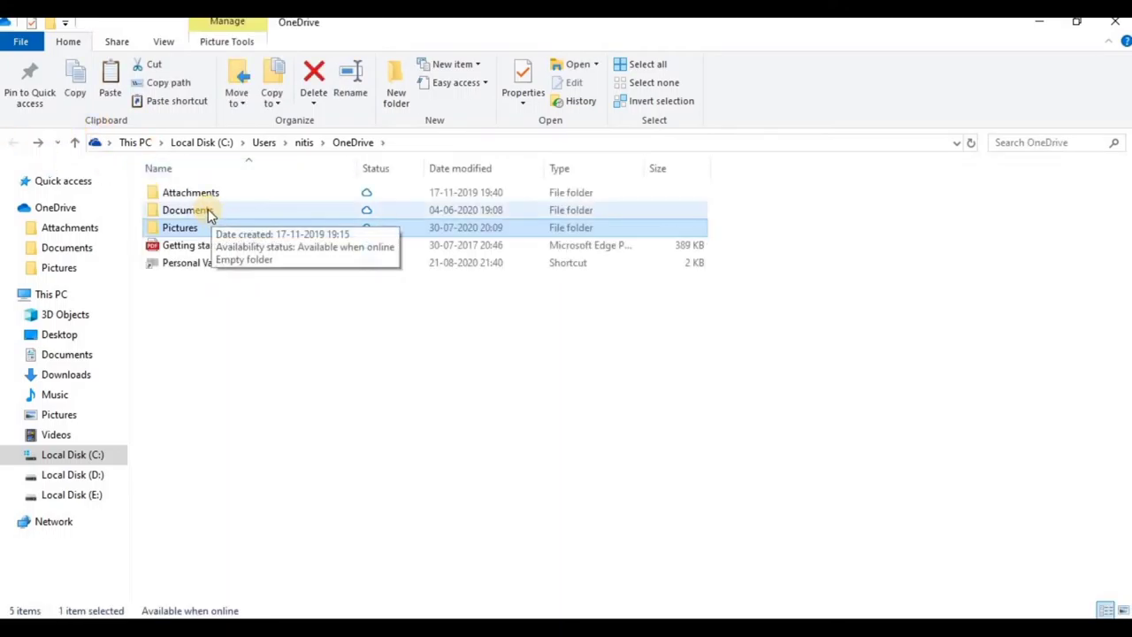
{"action": "double_click", "coordinate": [208, 211]}
{"action": "left_click", "coordinate": [13, 142]}
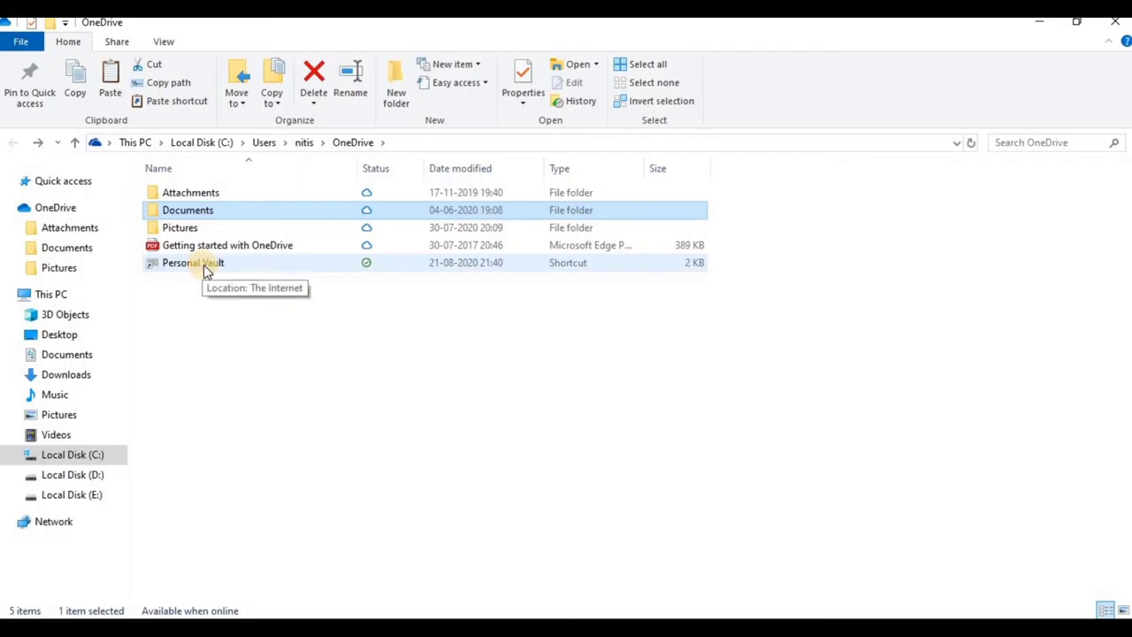
{"action": "left_click", "coordinate": [274, 391]}
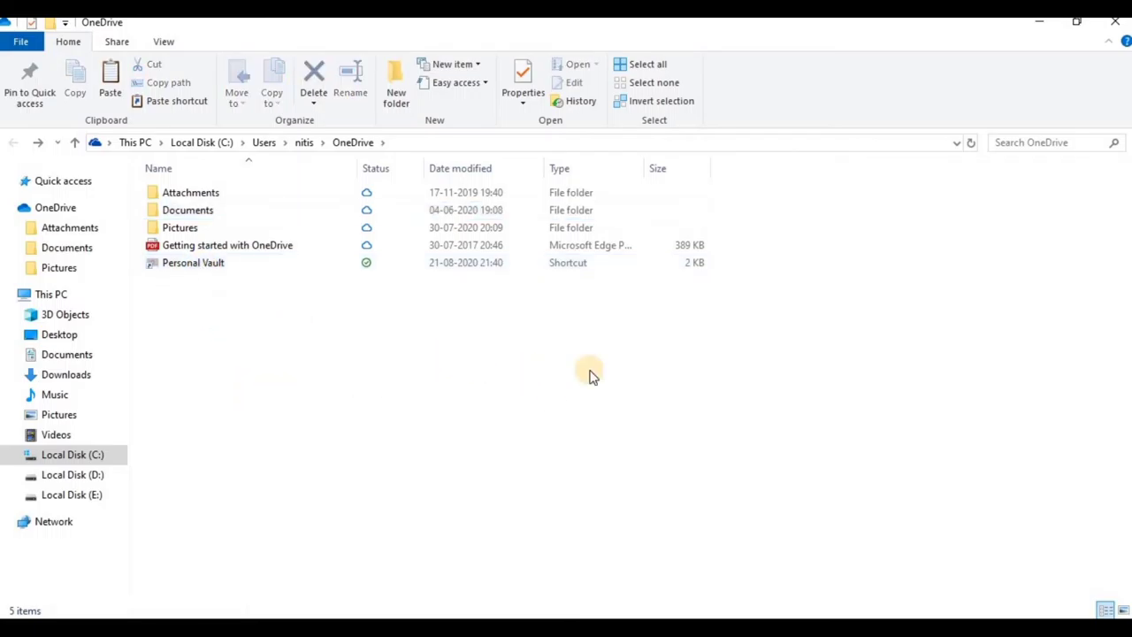
Step: Restore the OneDrive window to its smaller size, move it aside and open New folder from the desktop
{"action": "left_click", "coordinate": [1077, 21]}
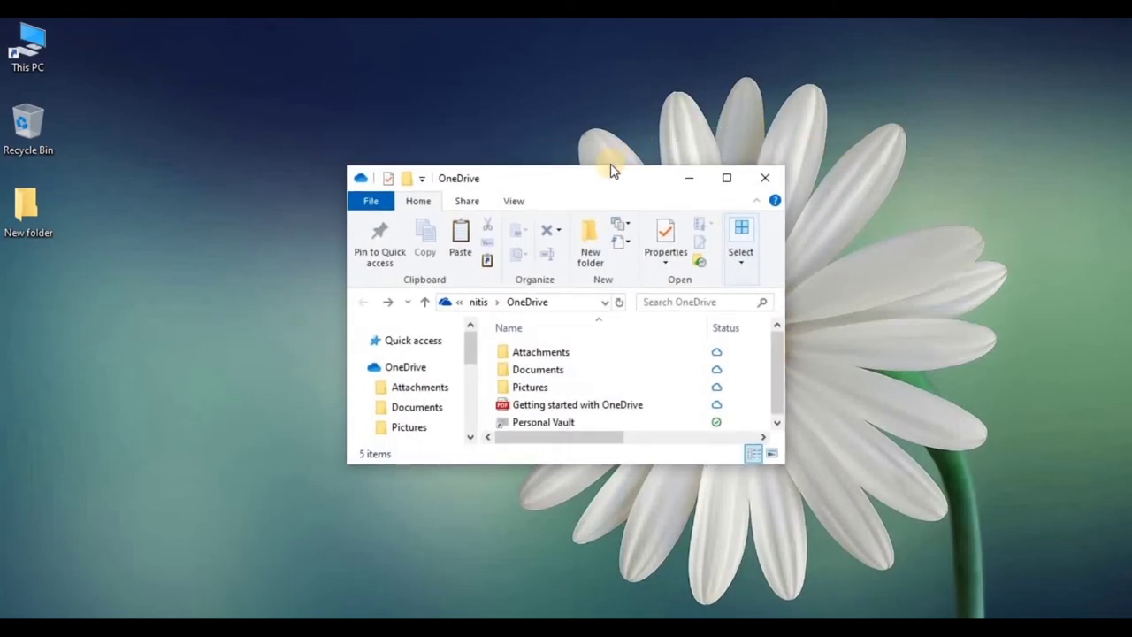
{"action": "left_click_drag", "start_coordinate": [627, 174], "coordinate": [669, 134]}
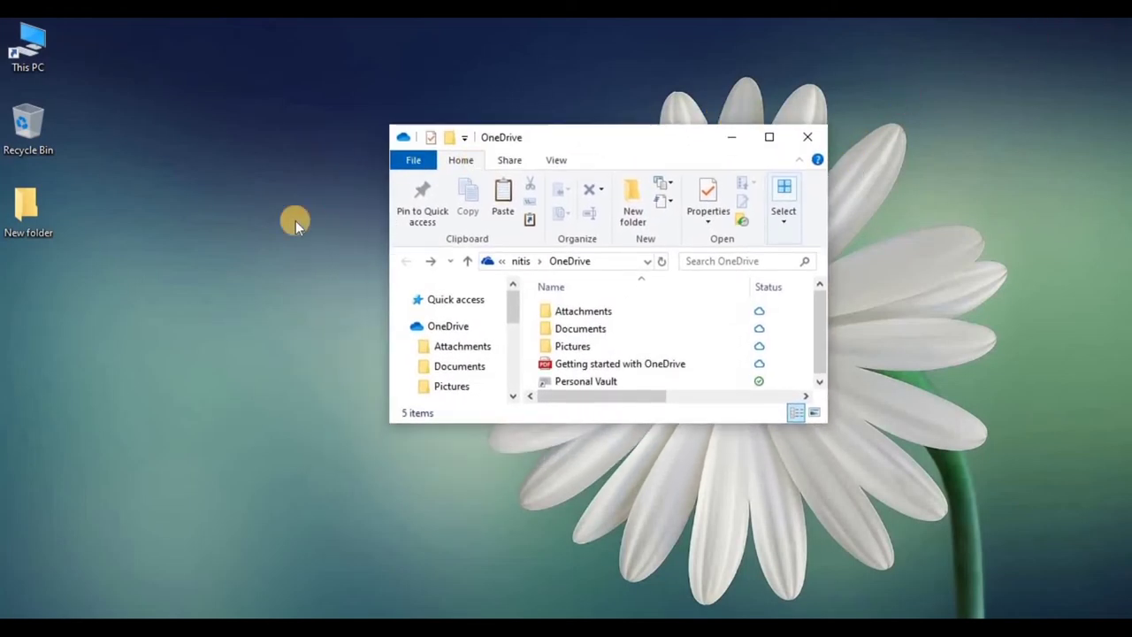
{"action": "double_click", "coordinate": [27, 217]}
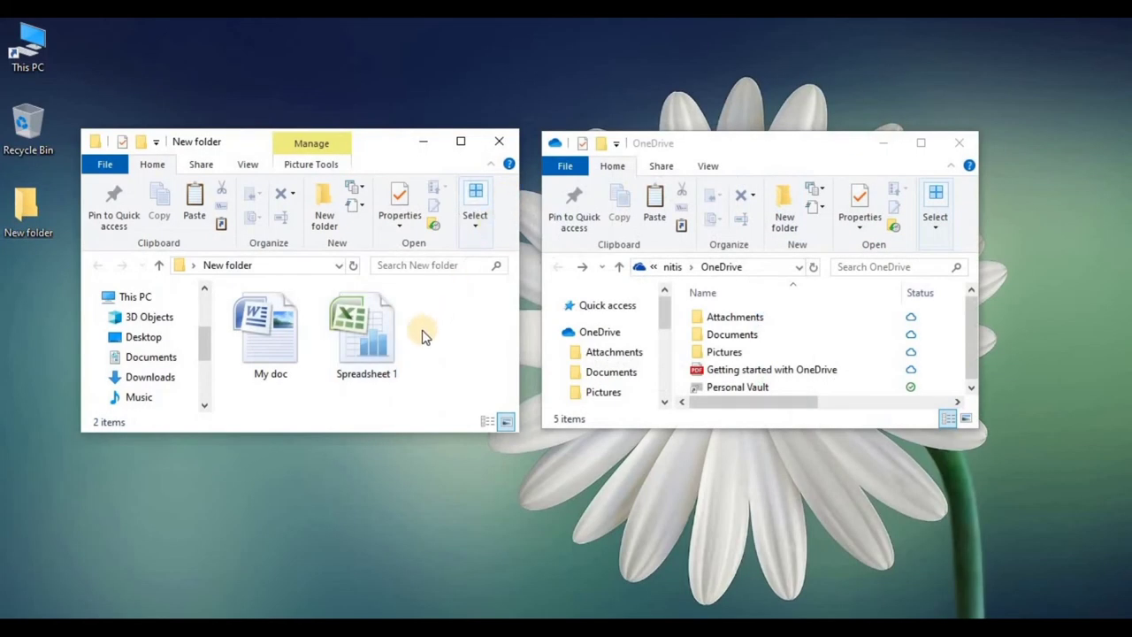
Step: Move the My doc file from New folder to OneDrive
{"action": "left_click", "coordinate": [268, 346]}
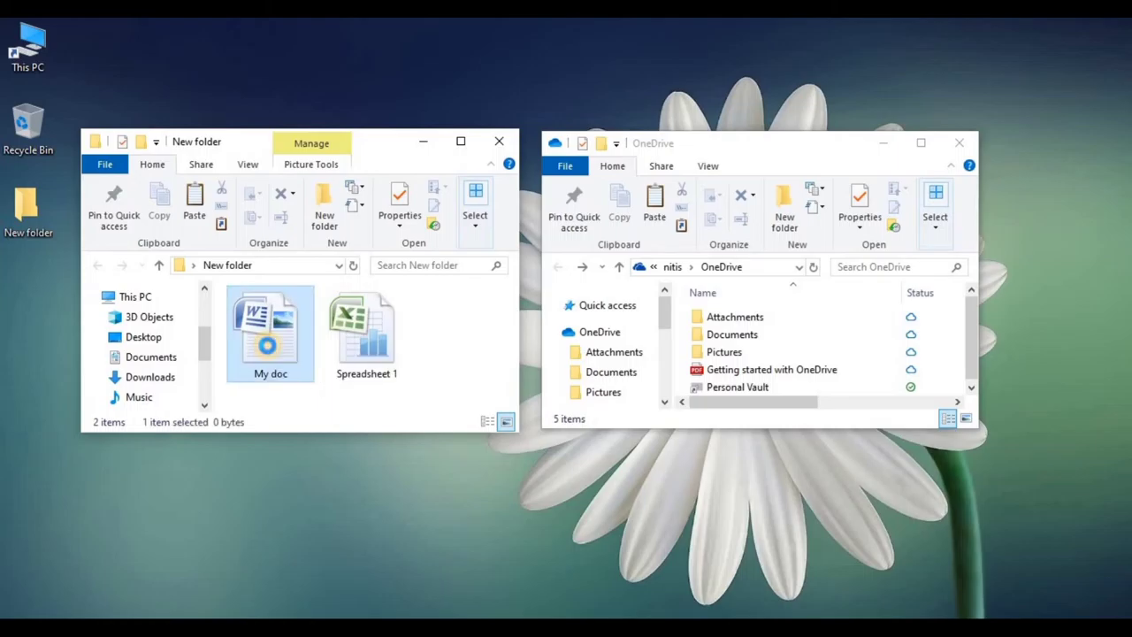
{"action": "right_click", "coordinate": [269, 352]}
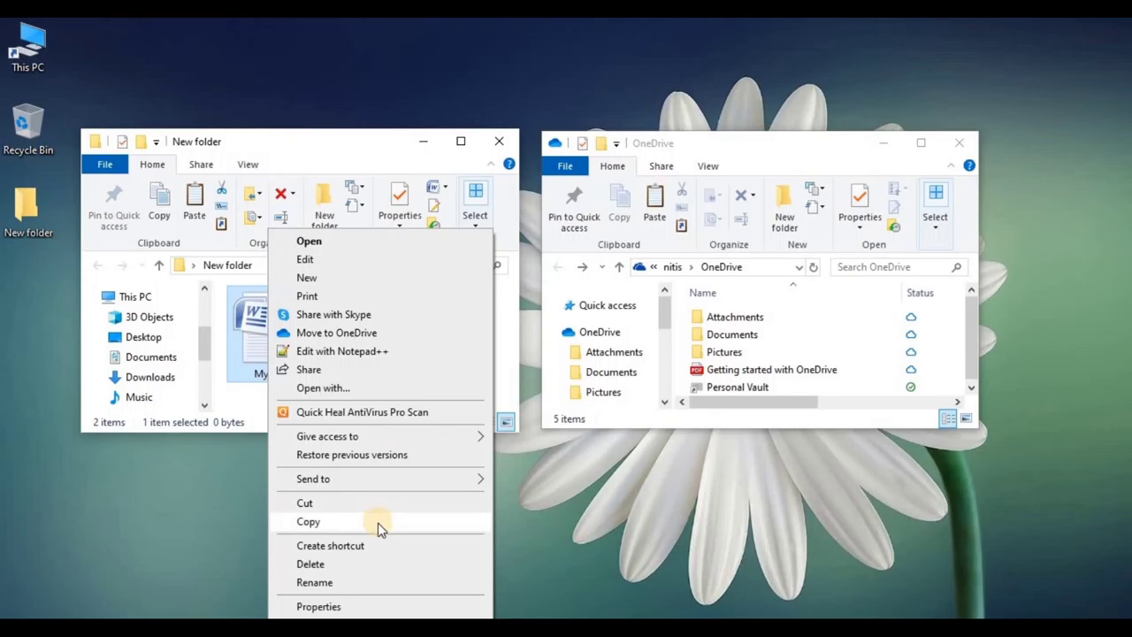
{"action": "left_click", "coordinate": [413, 332]}
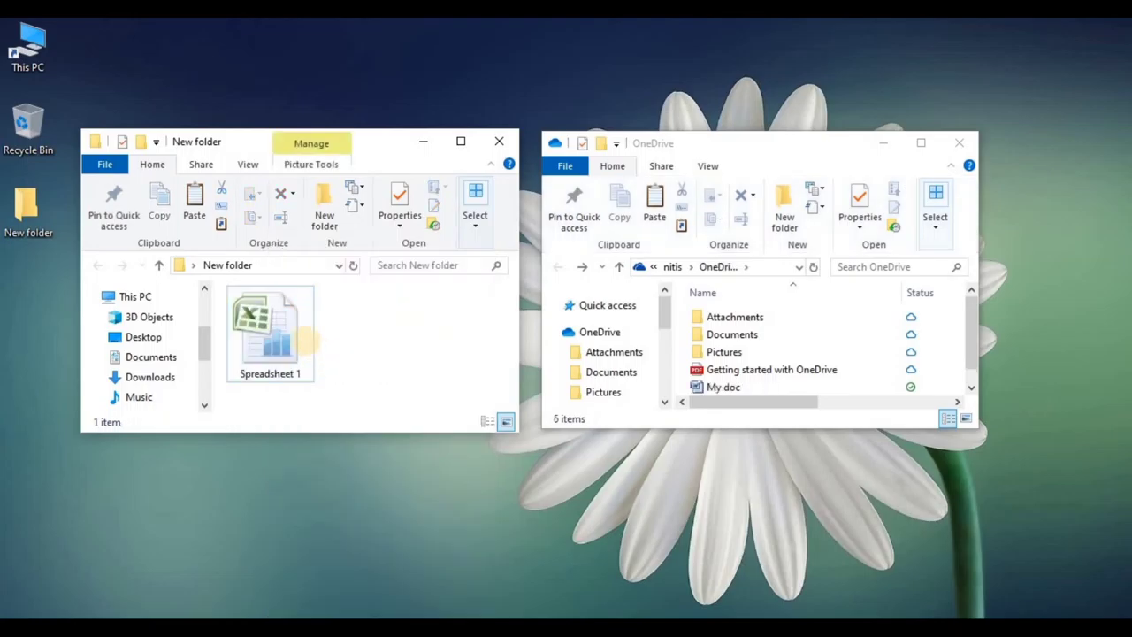
Step: Move the Spreadsheet 1 file from New folder to OneDrive and check both moved files in the OneDrive folder
{"action": "left_click", "coordinate": [283, 343]}
{"action": "right_click", "coordinate": [283, 341]}
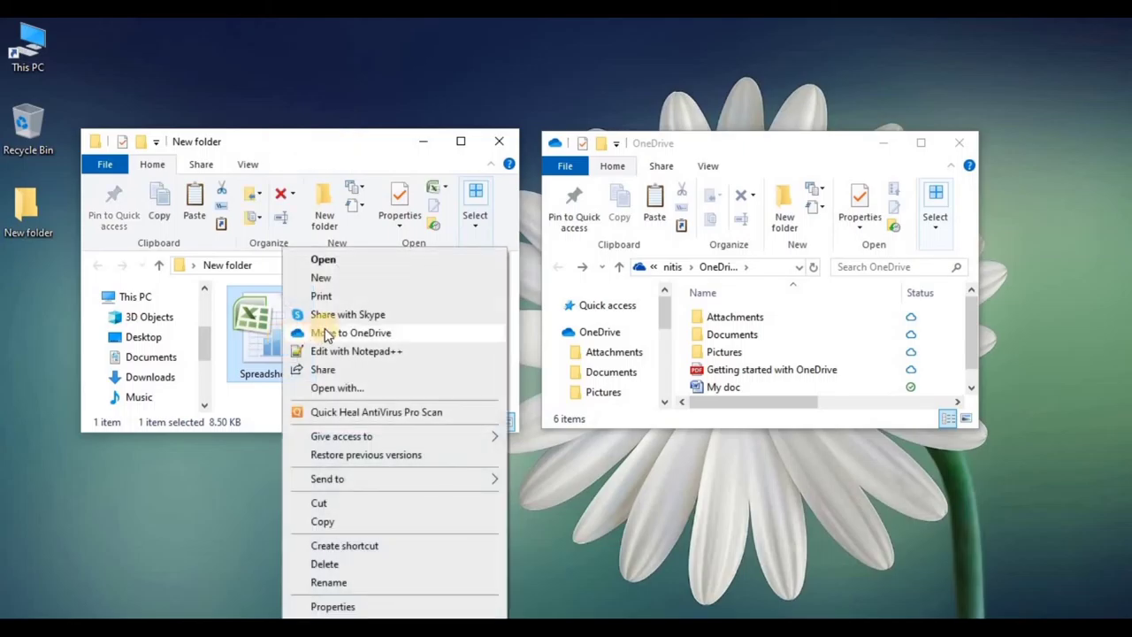
{"action": "left_click", "coordinate": [420, 334]}
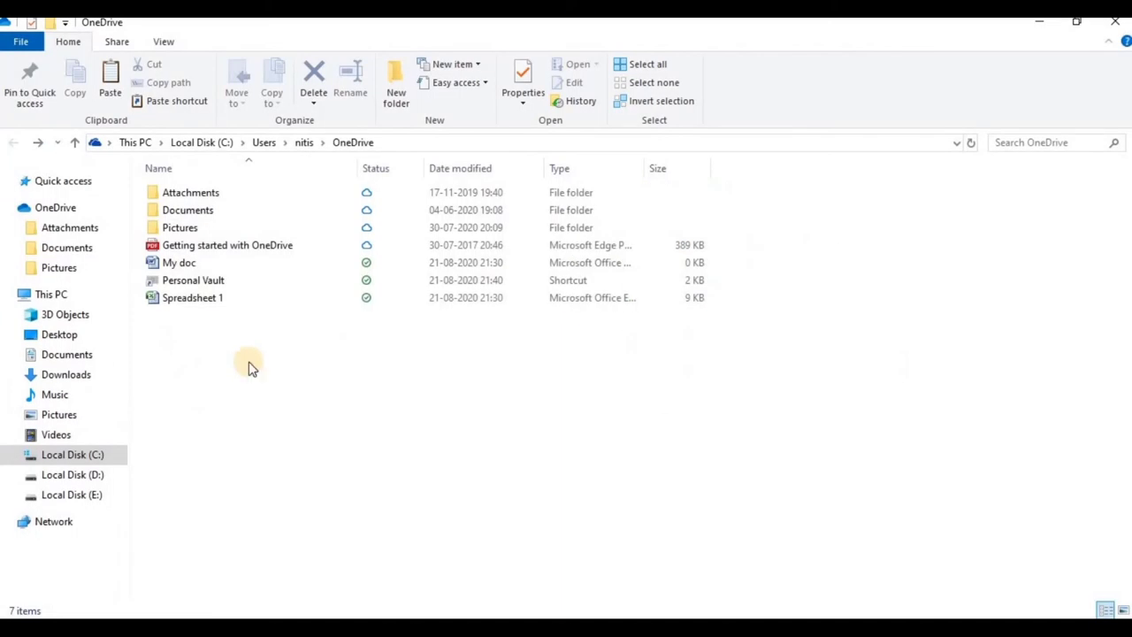
{"action": "left_click", "coordinate": [196, 264]}
{"action": "left_click", "coordinate": [211, 301]}
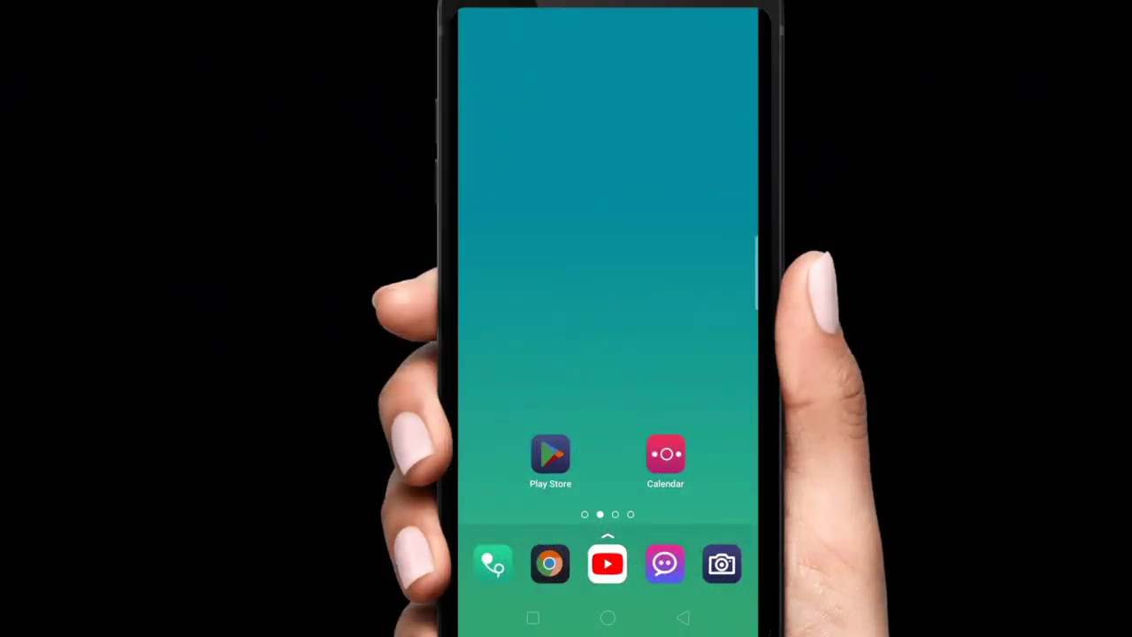
Step: On the phone, search the Play Store for onedrive and open the Microsoft OneDrive app page
{"action": "left_click", "coordinate": [550, 454]}
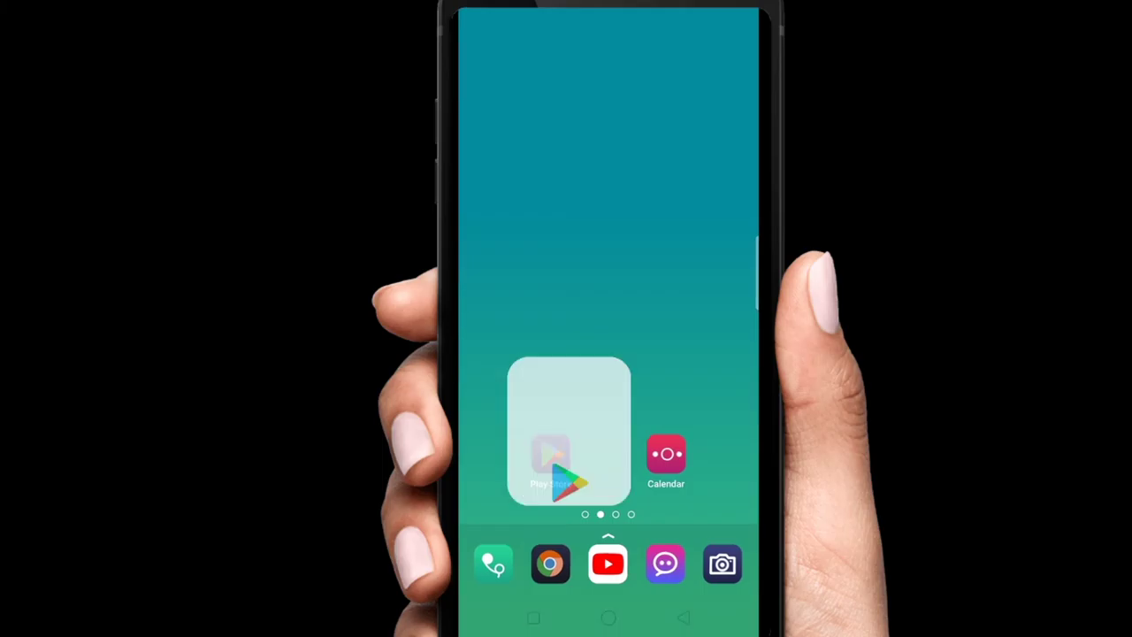
{"action": "left_click", "coordinate": [601, 33]}
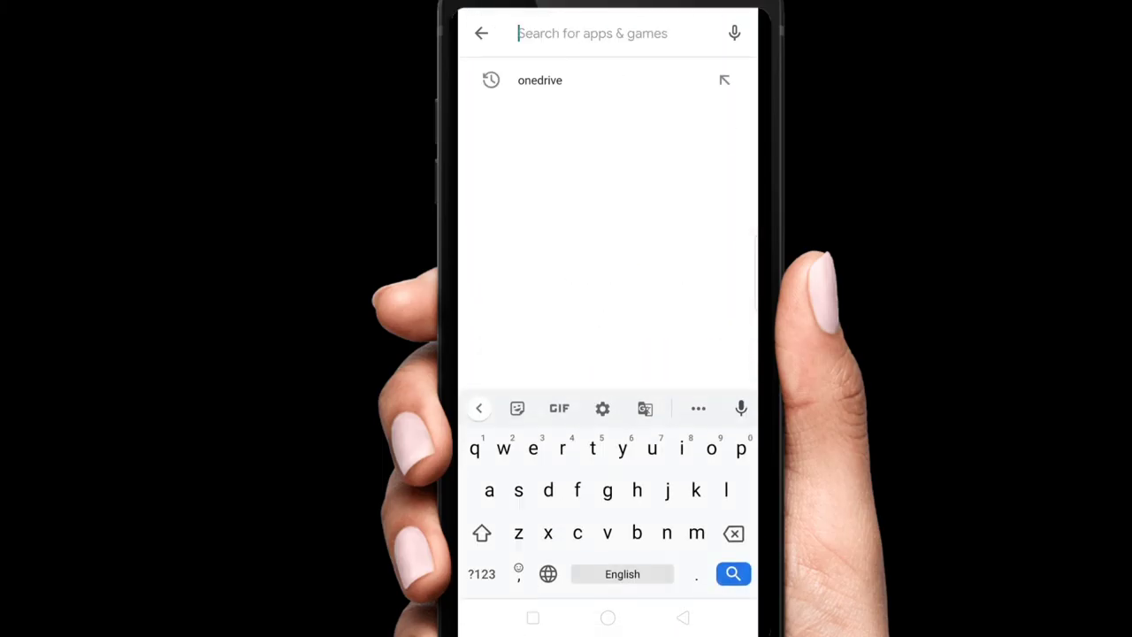
{"action": "left_click", "coordinate": [540, 79]}
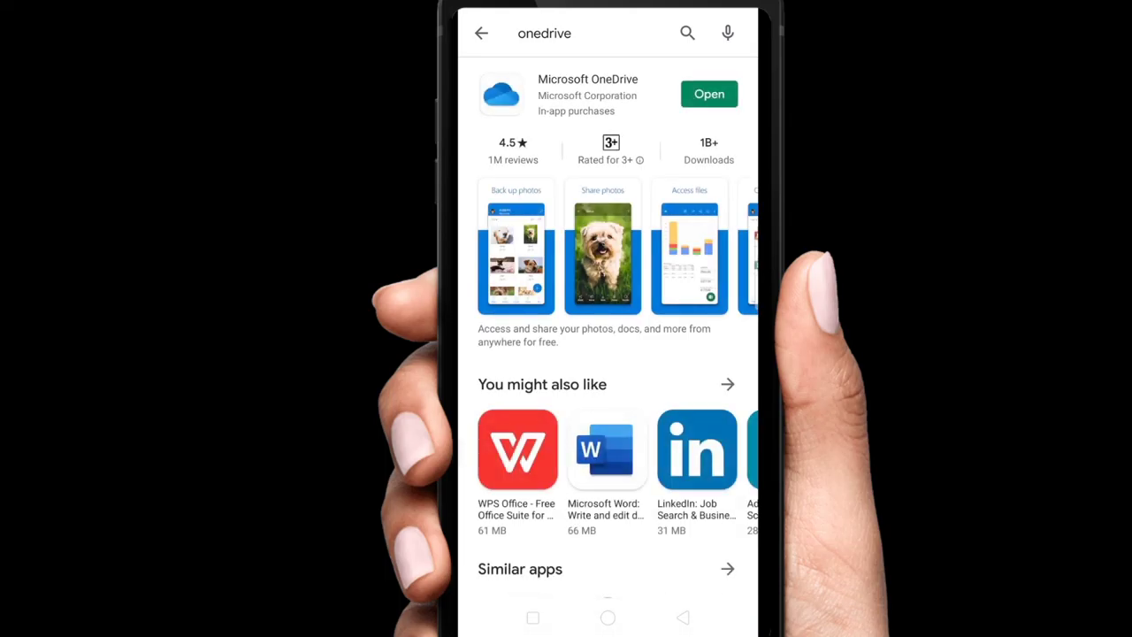
{"action": "left_click", "coordinate": [587, 94]}
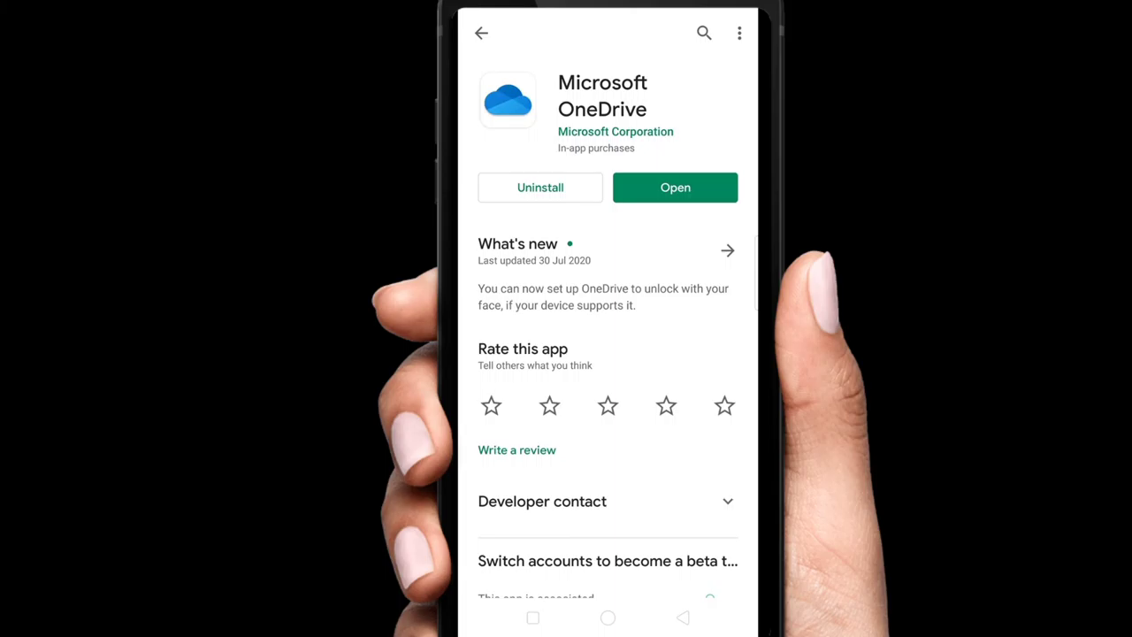
Step: Look over the Microsoft OneDrive store page, launch the installed app and sign in with the existing account
{"action": "scroll", "coordinate": [608, 354], "scroll_direction": "down", "scroll_amount": 5}
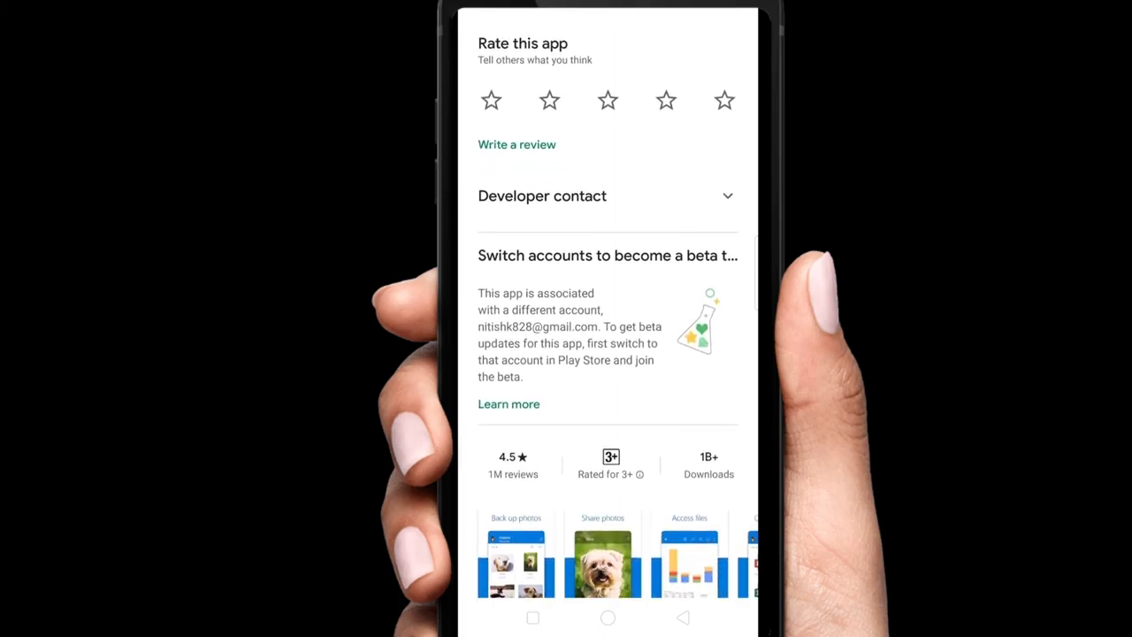
{"action": "scroll", "coordinate": [608, 354], "scroll_direction": "down", "scroll_amount": 3}
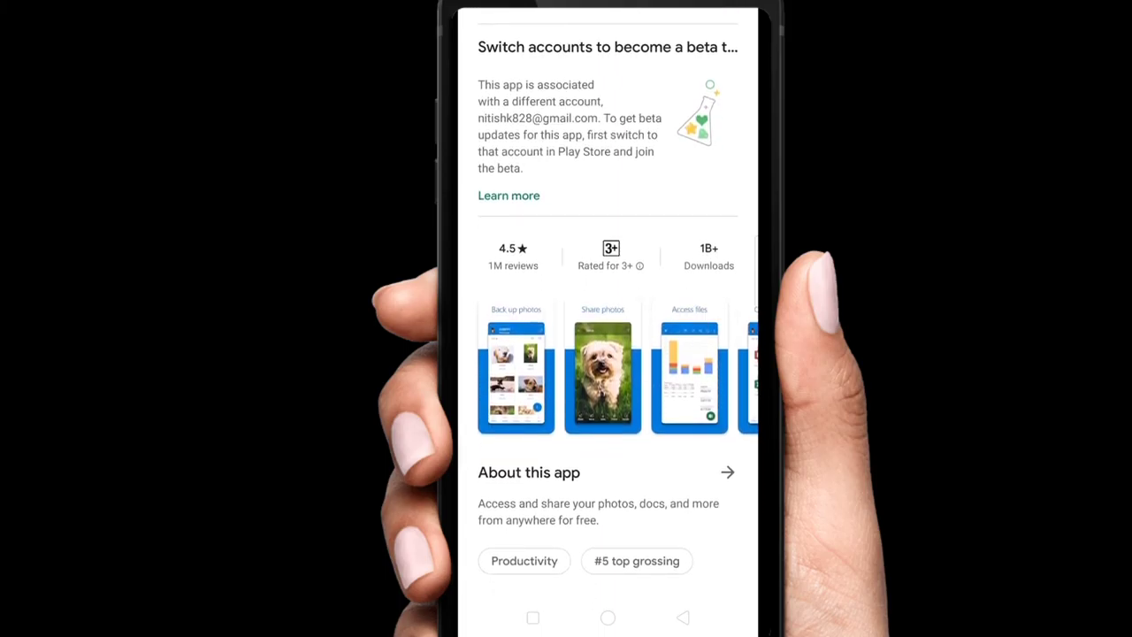
{"action": "scroll", "coordinate": [608, 354], "scroll_direction": "up", "scroll_amount": 8}
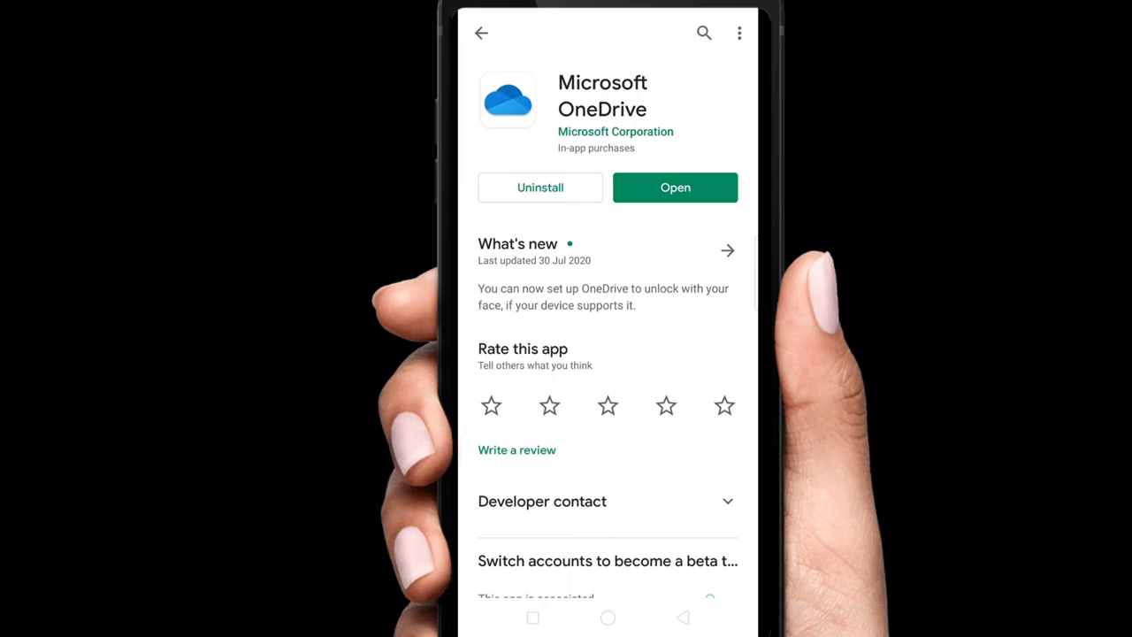
{"action": "left_click", "coordinate": [675, 188]}
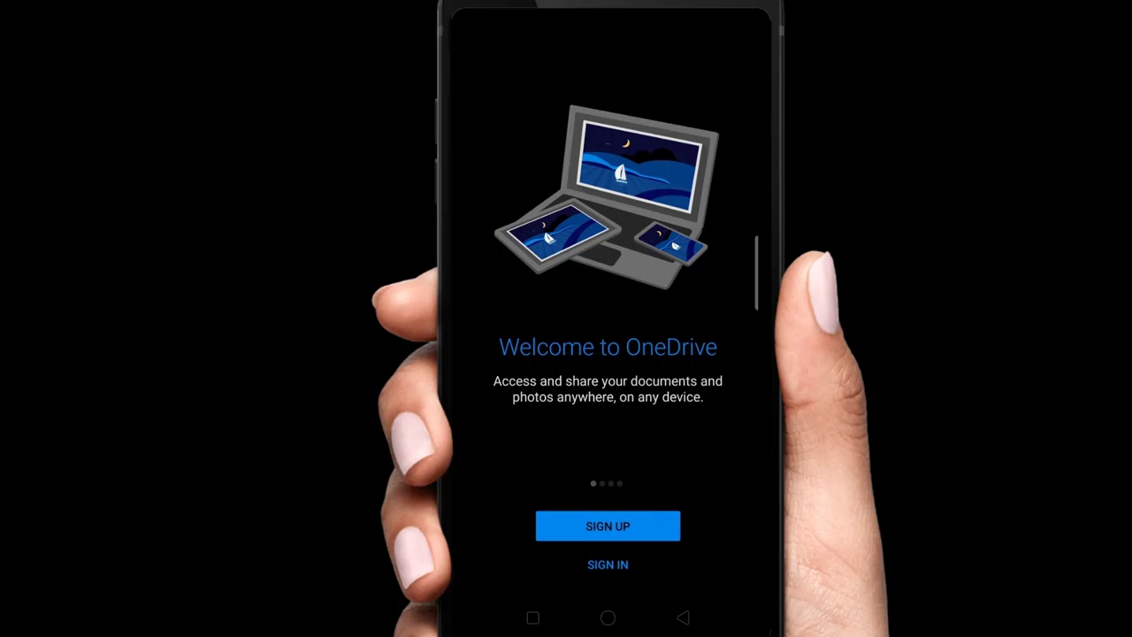
{"action": "left_click", "coordinate": [608, 564]}
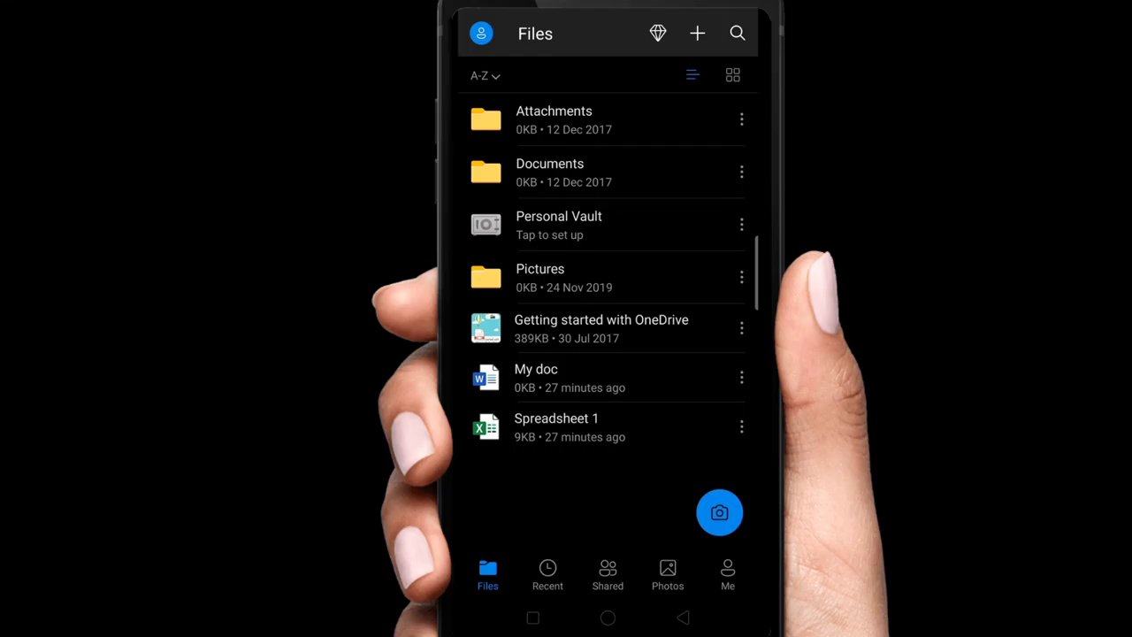
Step: Save the My doc file from OneDrive to the phone's Download folder
{"action": "left_click", "coordinate": [741, 377]}
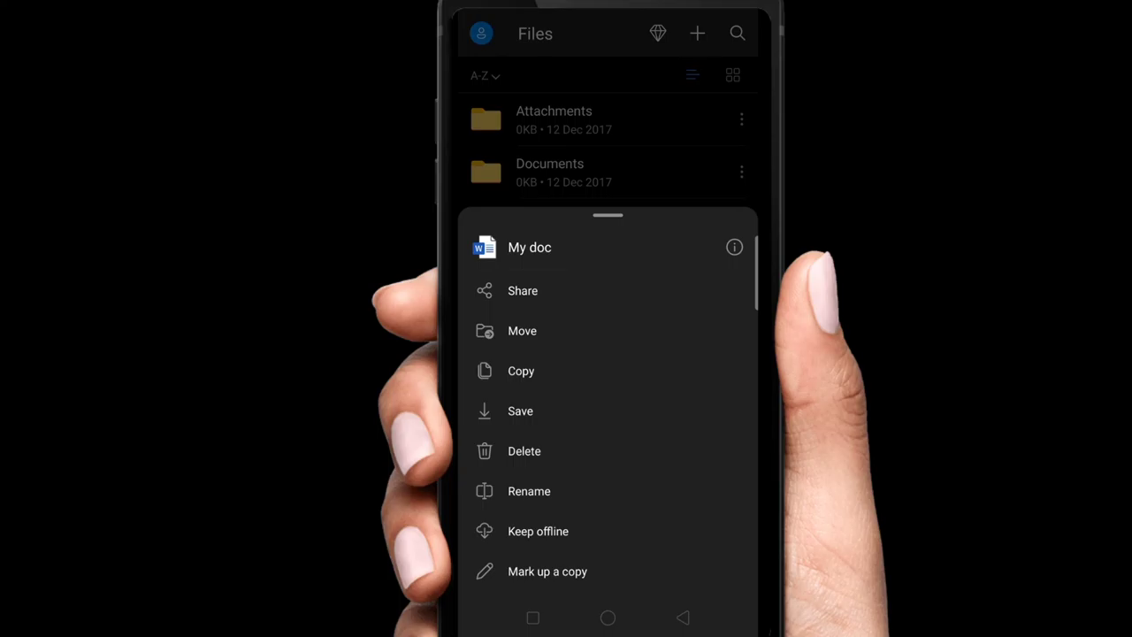
{"action": "left_click", "coordinate": [520, 410]}
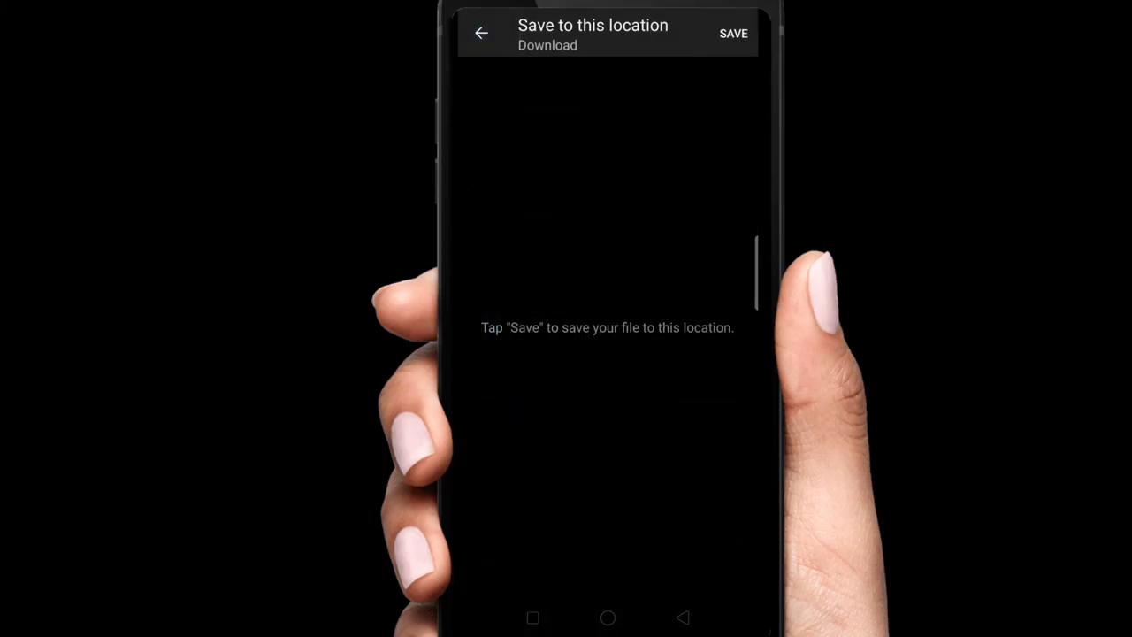
{"action": "left_click", "coordinate": [733, 33]}
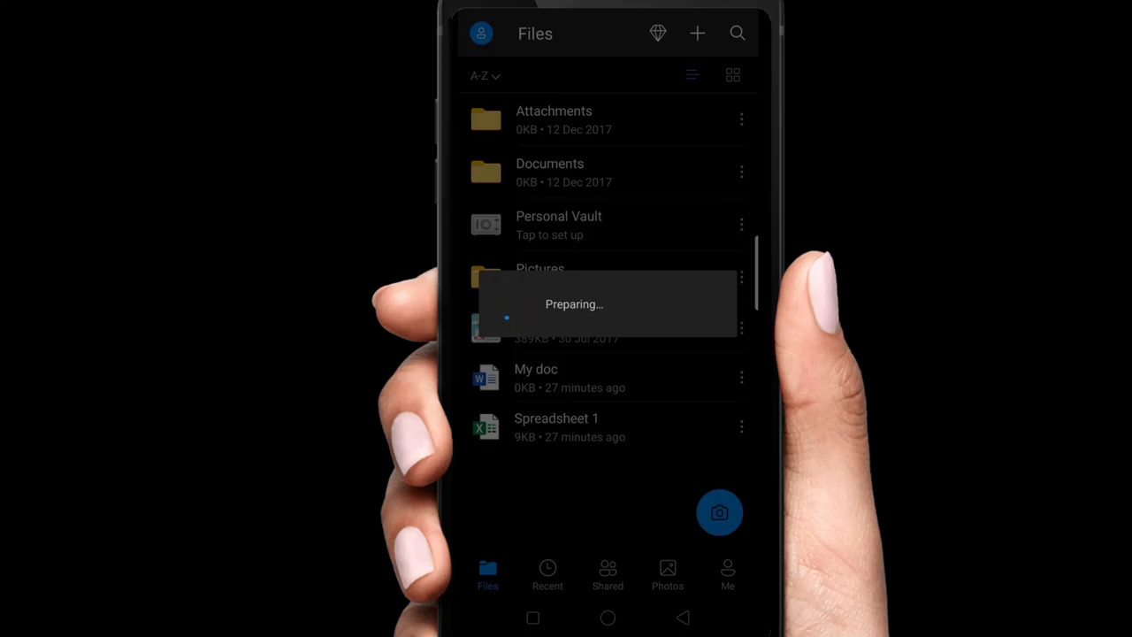